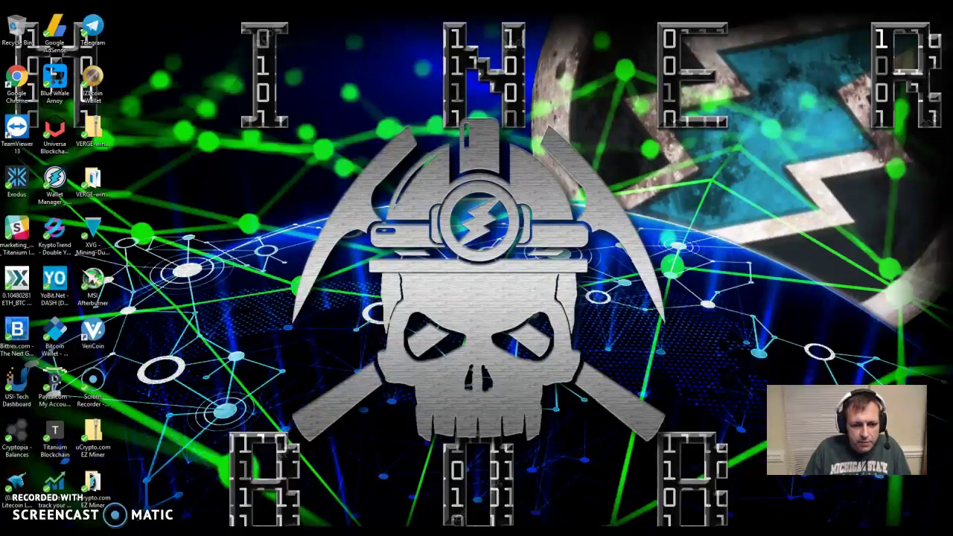
# Step: Switch to the ucrypto.com Chrome tab and inspect the home page's difficulty, hashrate and workers charts
pyautogui.click(339, 500)
pyautogui.click(142, 18)
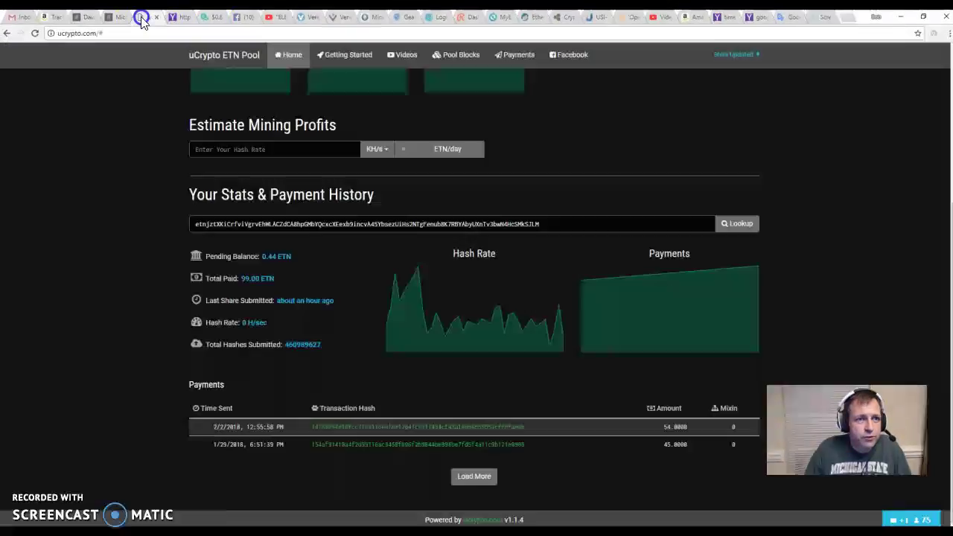
pyautogui.scroll(3, 141, 199)
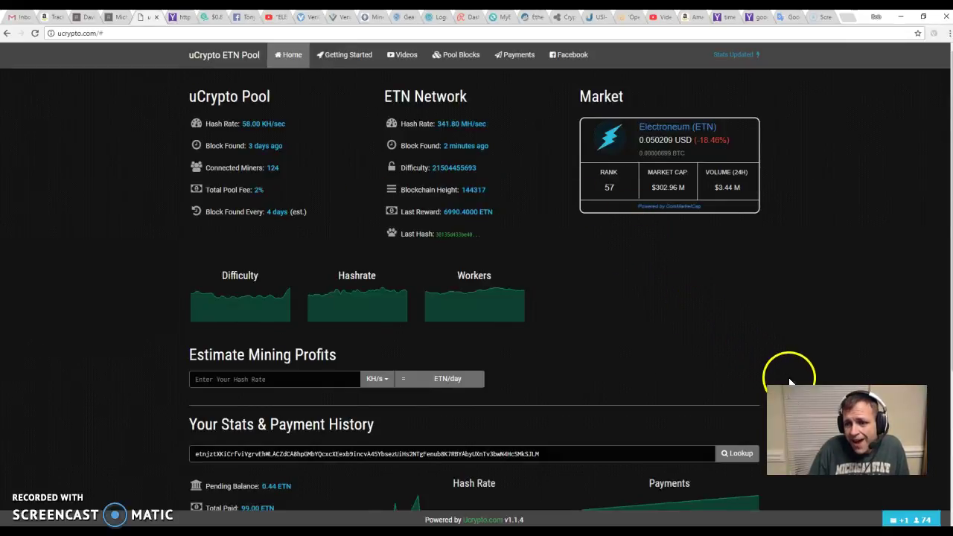
pyautogui.moveTo(842, 417); pyautogui.dragTo(791, 226)
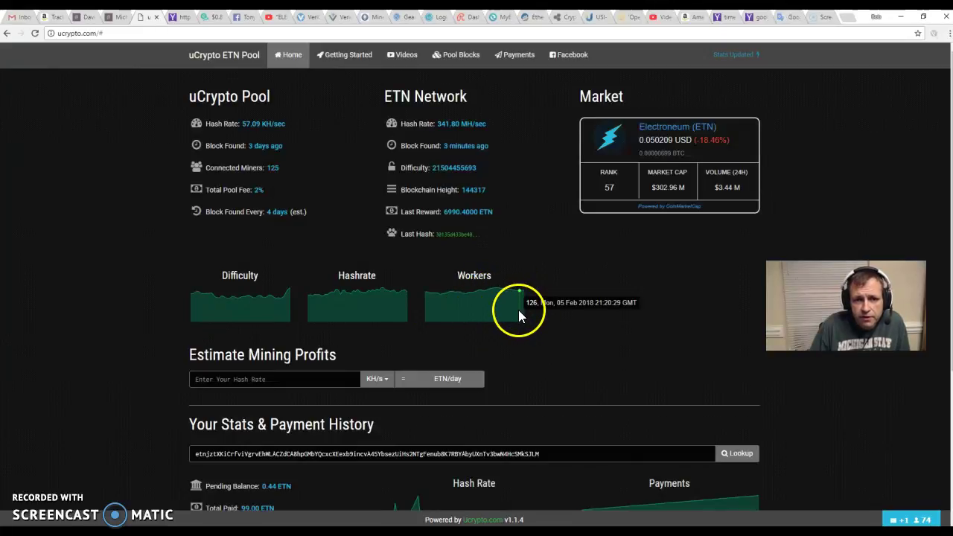
pyautogui.moveTo(401, 306)
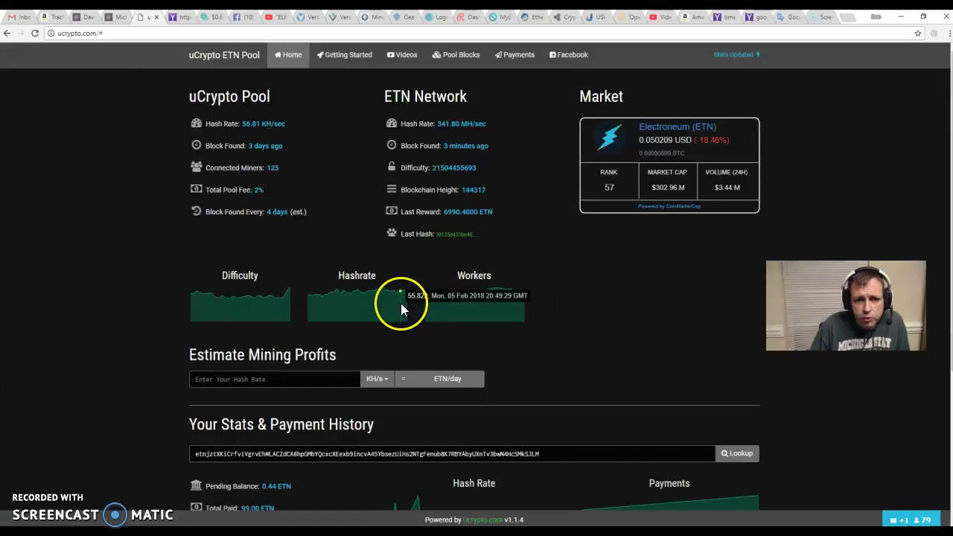
# Step: Look up the entered wallet's hash rate and payments, then bring up the Live Chat
pyautogui.scroll(-2, 609, 297)
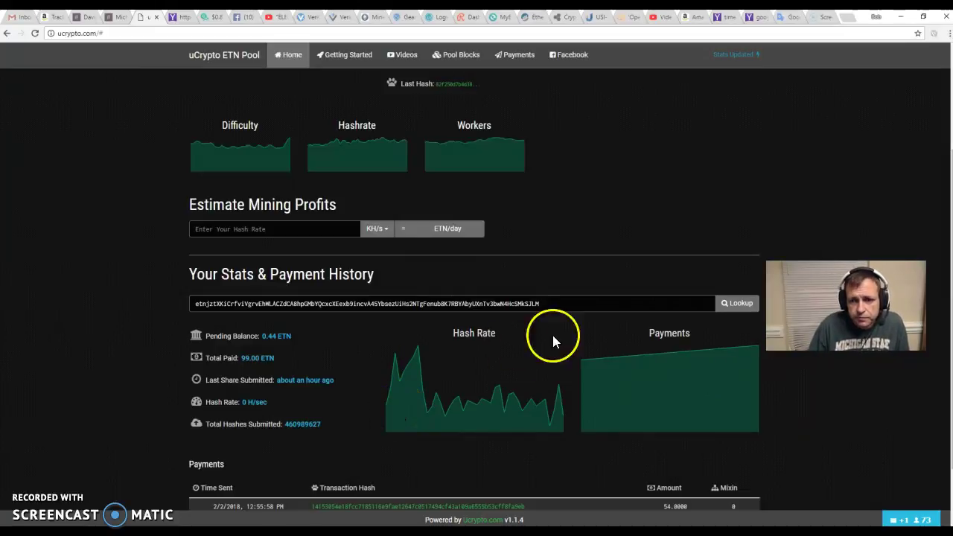
pyautogui.click(722, 305)
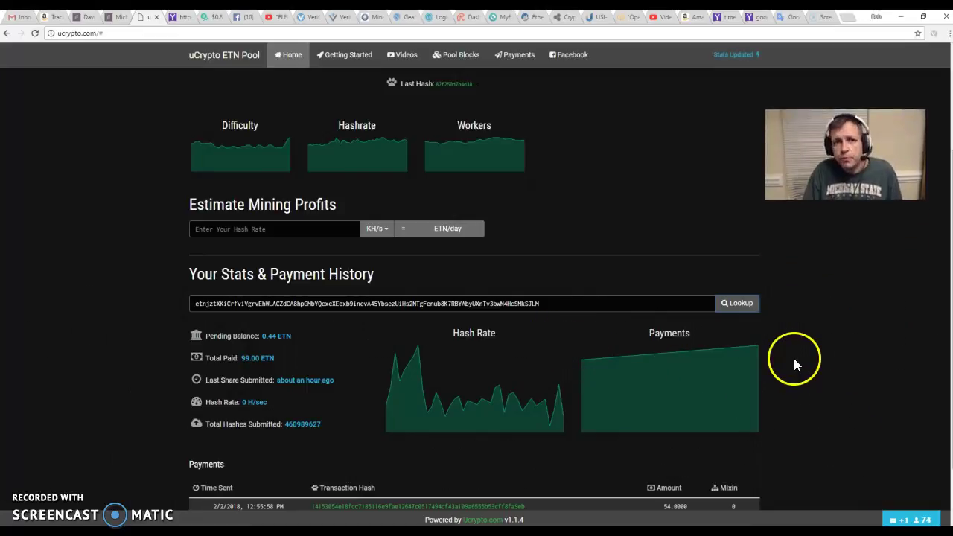
pyautogui.click(908, 521)
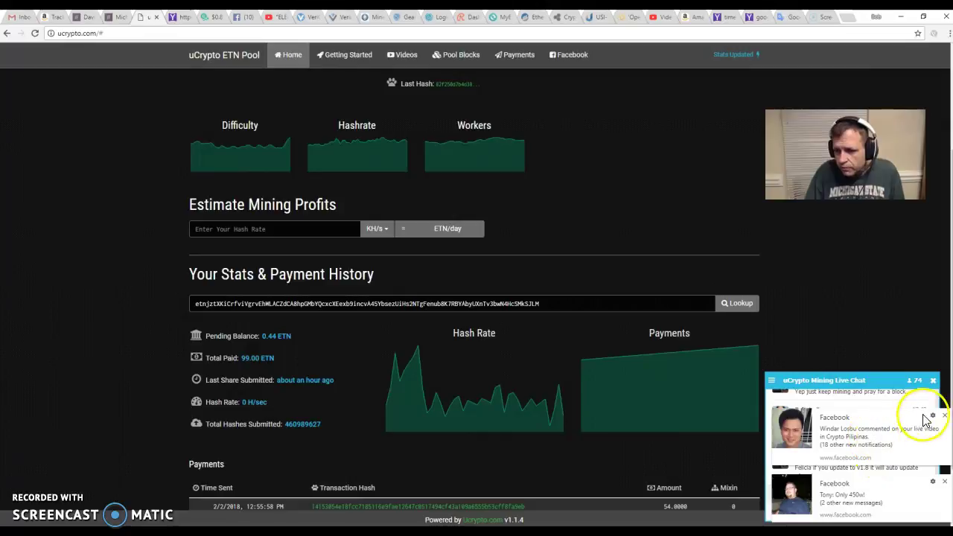
# Step: Dismiss both Facebook notifications and scroll through the live chat history
pyautogui.click(944, 415)
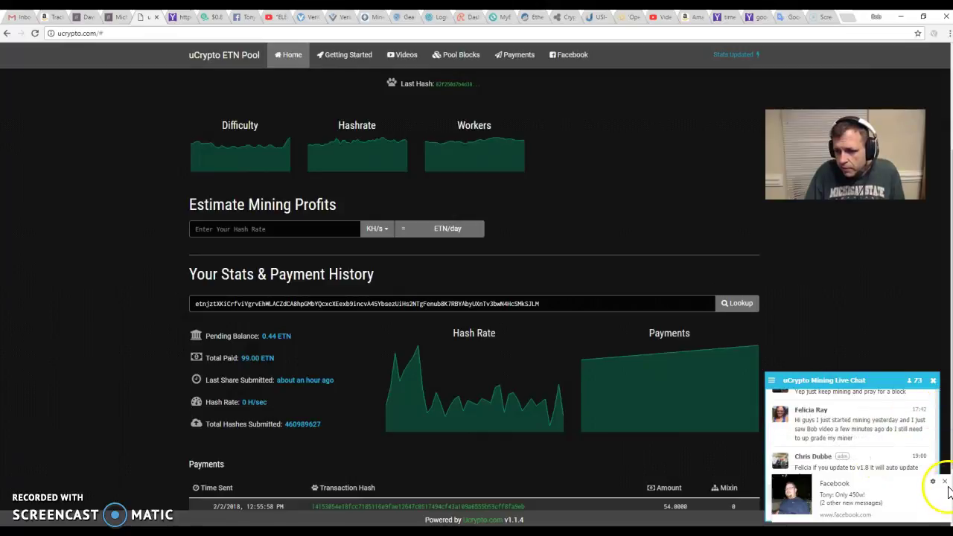
pyautogui.click(946, 482)
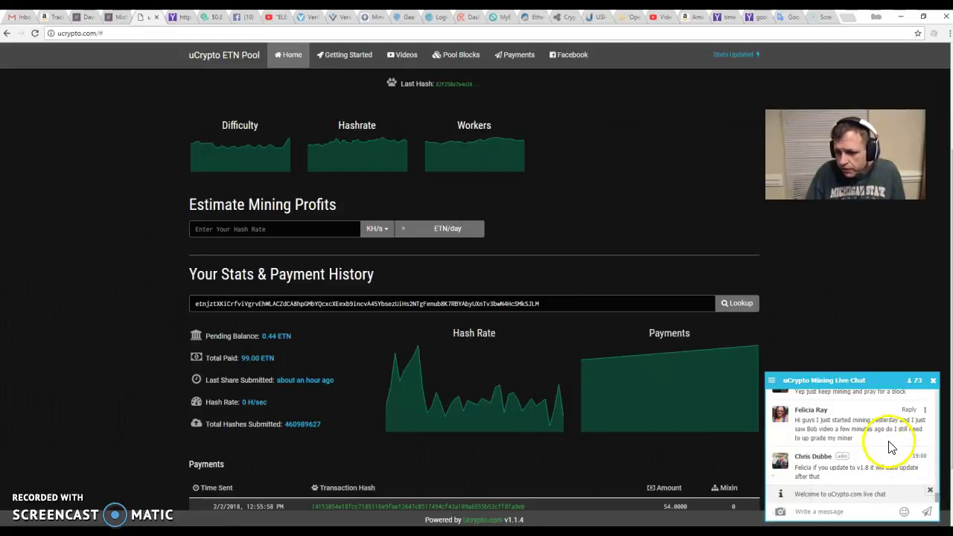
pyautogui.moveTo(857, 467)
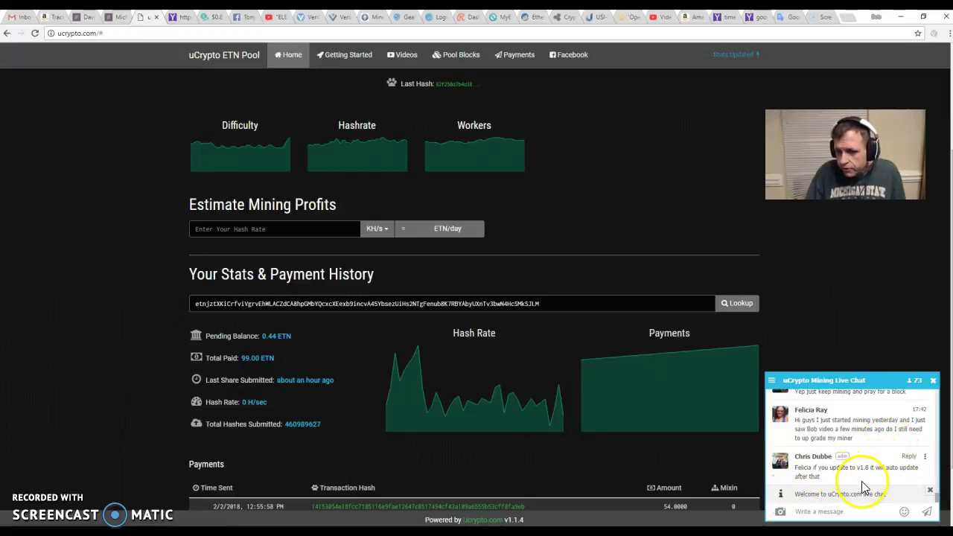
pyautogui.scroll(1, 862, 479)
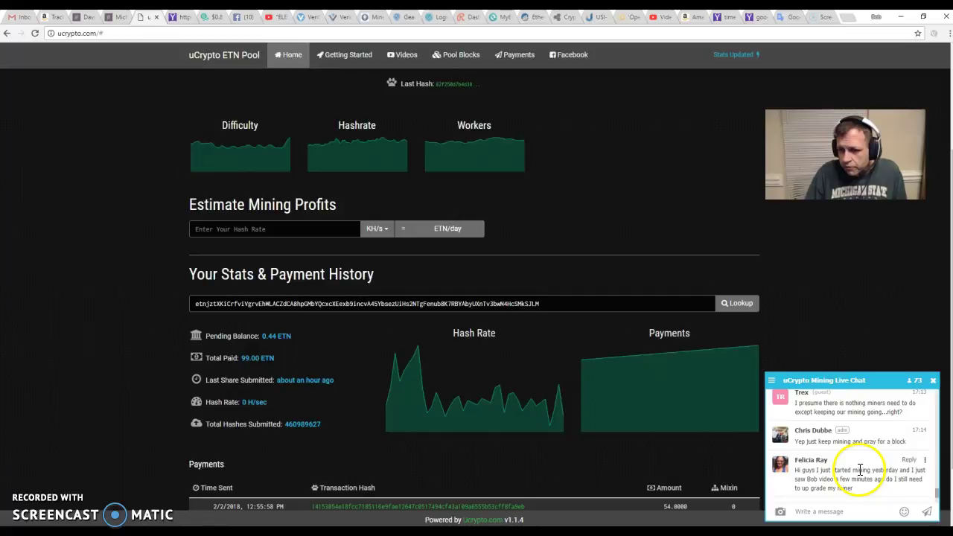
pyautogui.scroll(1, 859, 470)
pyautogui.scroll(2, 858, 469)
pyautogui.scroll(-2, 859, 469)
pyautogui.scroll(-2, 858, 467)
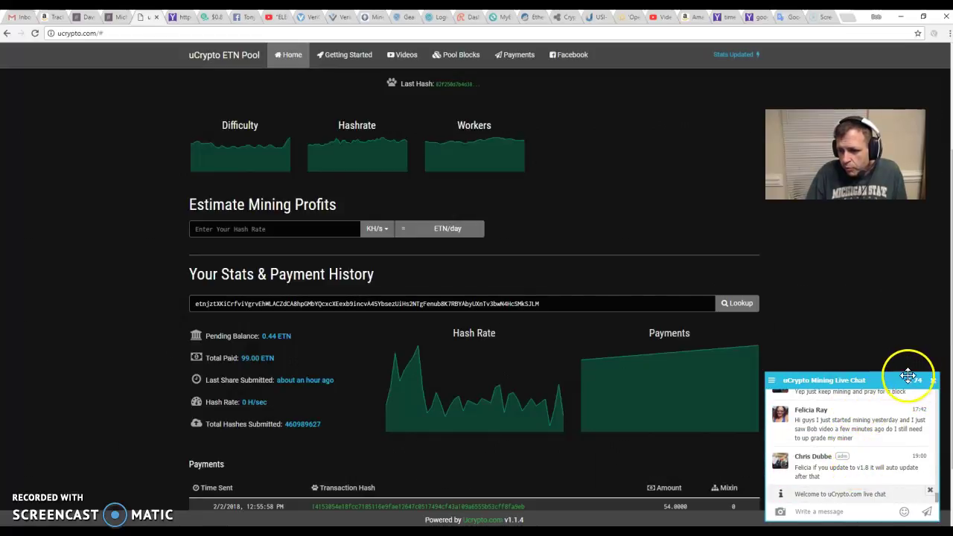
# Step: Post the greeting 'hgua youube !' in the live chat
pyautogui.click(812, 512)
pyautogui.write('h')
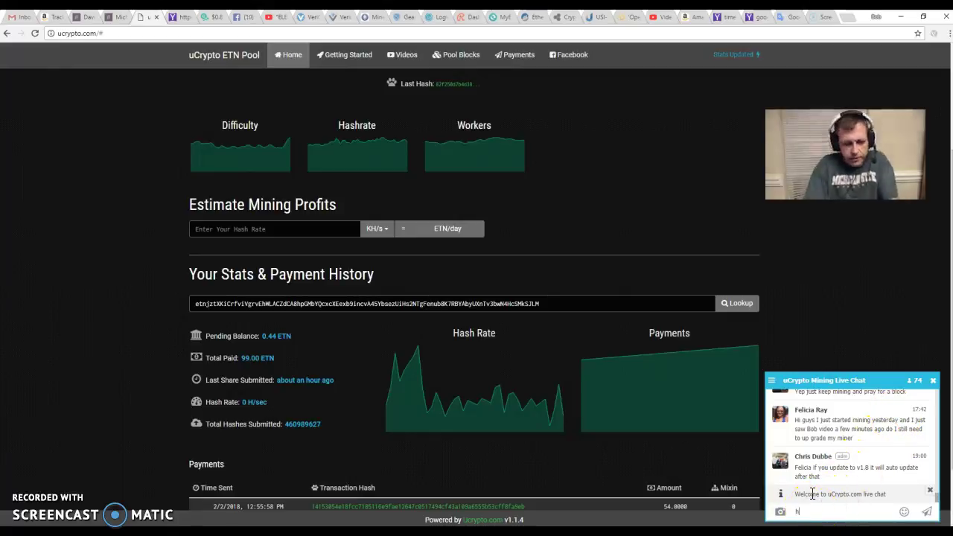
pyautogui.write('ey guys filming')
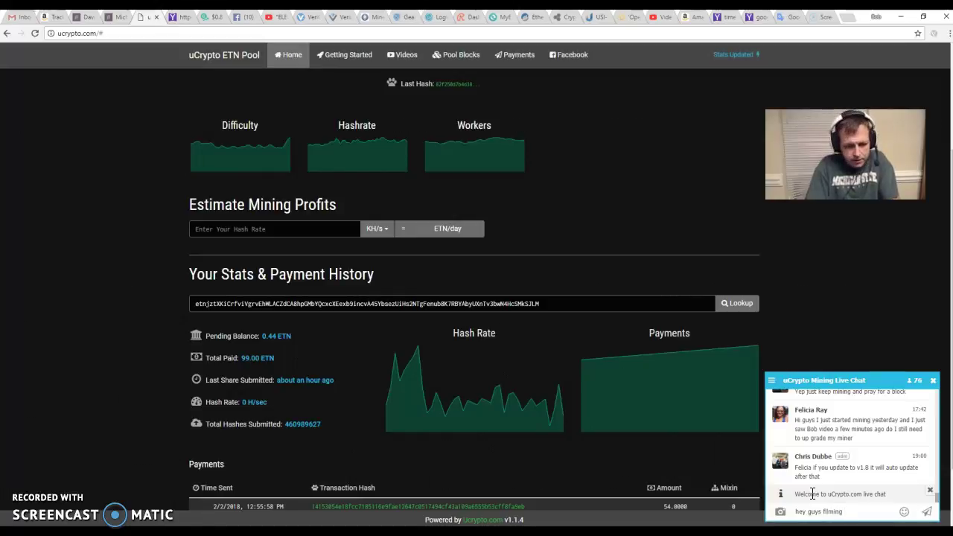
pyautogui.write(' a video ')
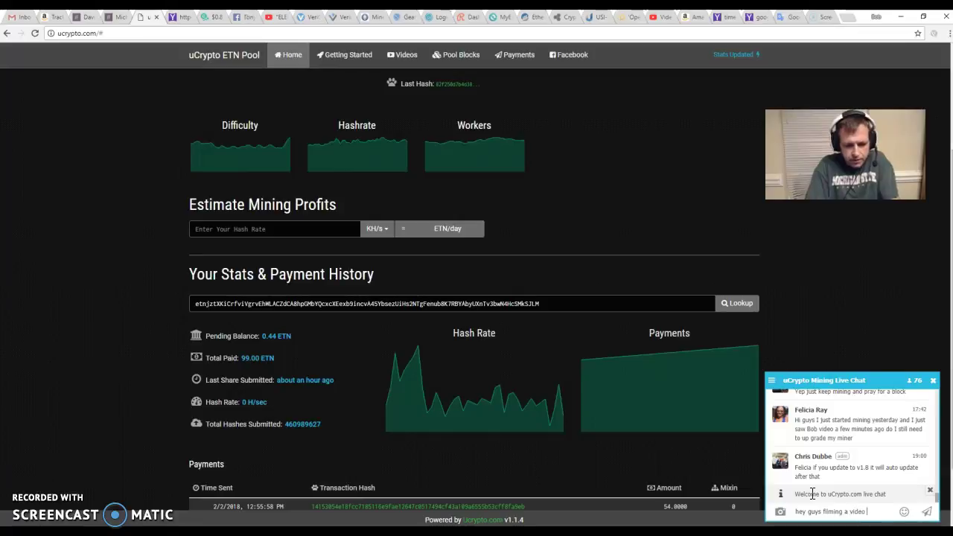
pyautogui.write('for youtube! say')
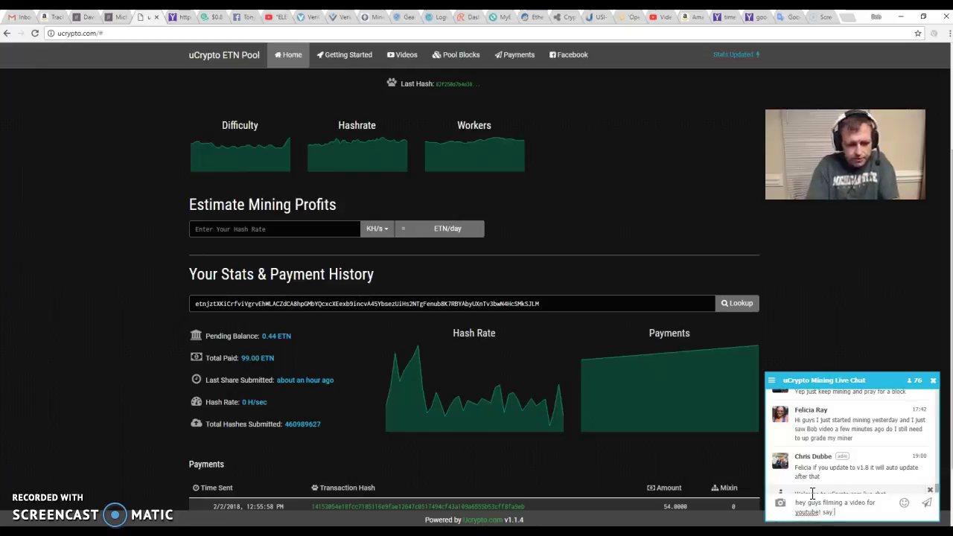
pyautogui.write(' !')
pyautogui.press('Return')
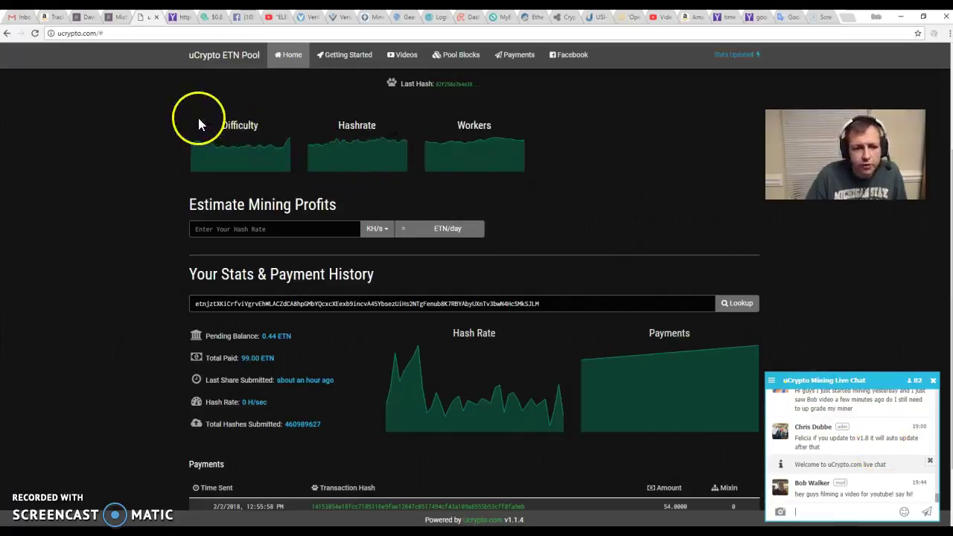
# Step: Go to the Getting Started page and scroll to its ports and Mining Apps list
pyautogui.click(333, 61)
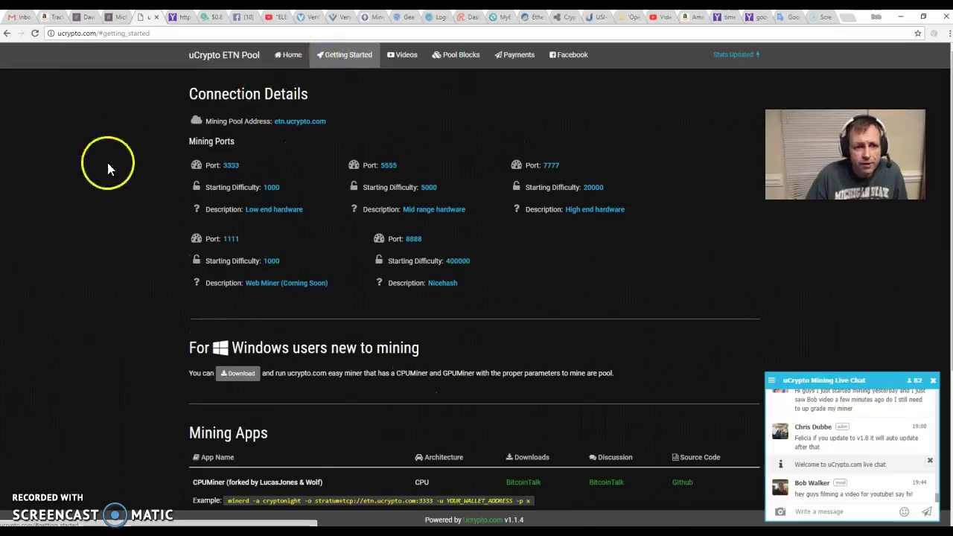
pyautogui.scroll(-2, 109, 178)
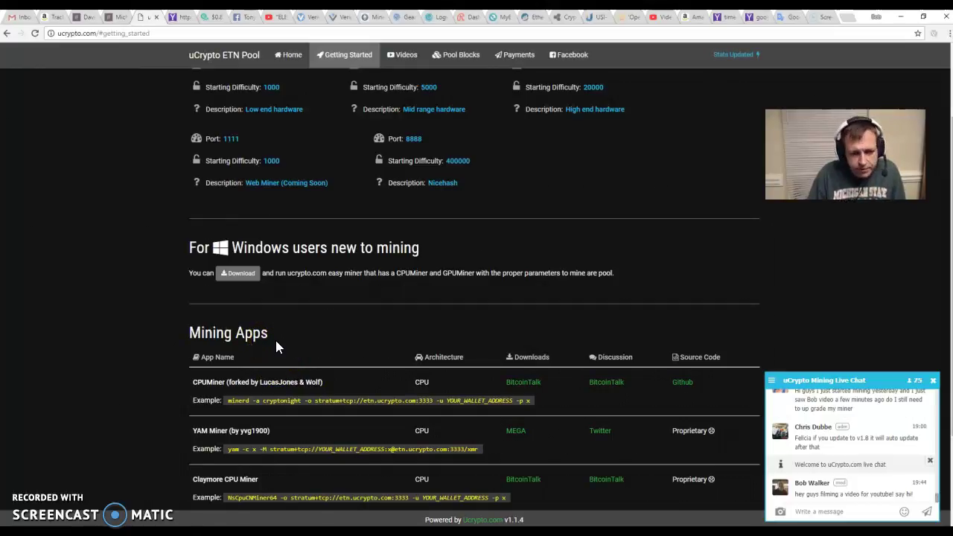
pyautogui.click(320, 499)
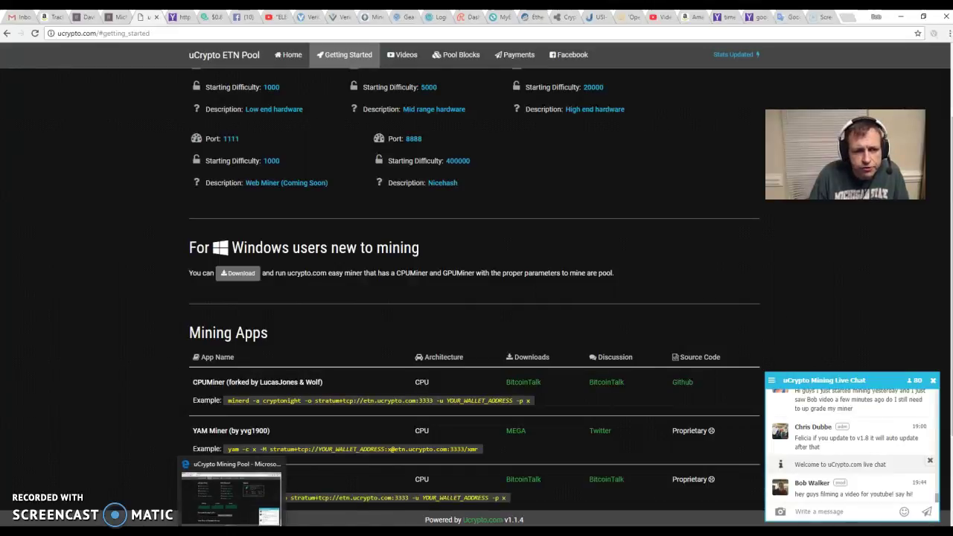
pyautogui.moveTo(230, 529)
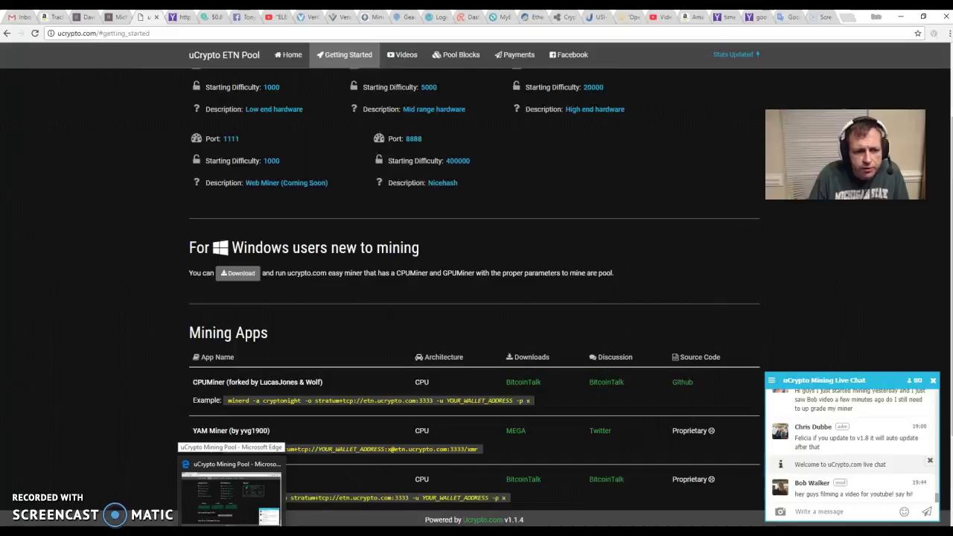
# Step: In Edge, download the Windows easy miner zip from the Getting Started page
pyautogui.click(230, 492)
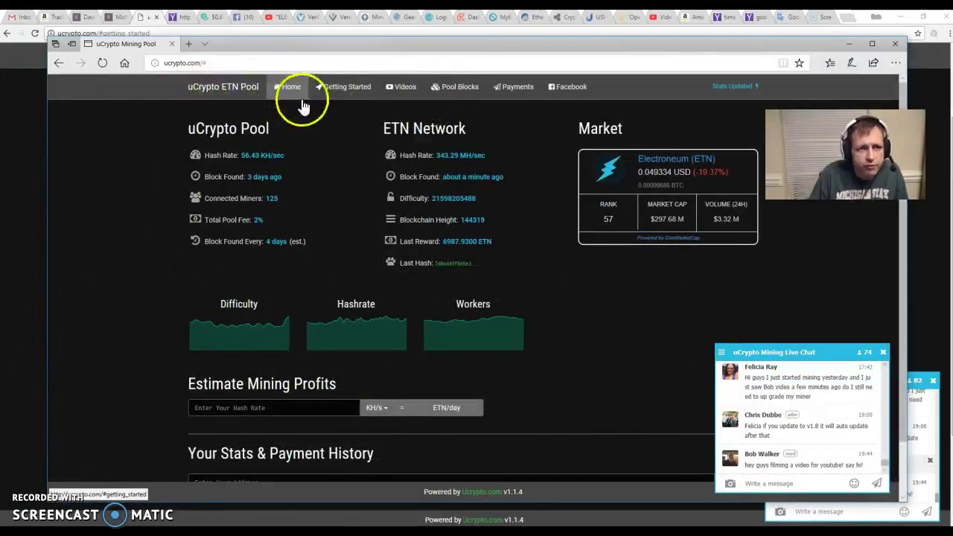
pyautogui.click(339, 86)
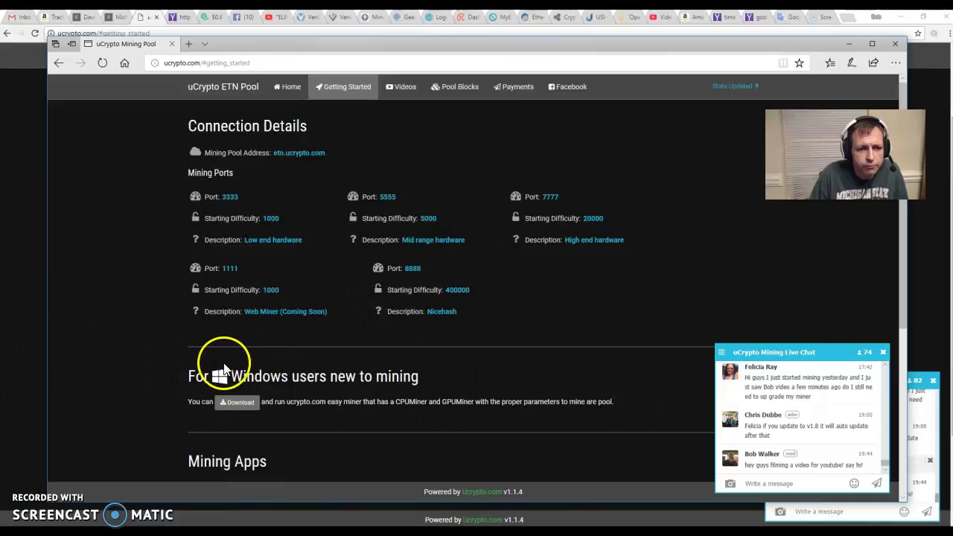
pyautogui.click(241, 405)
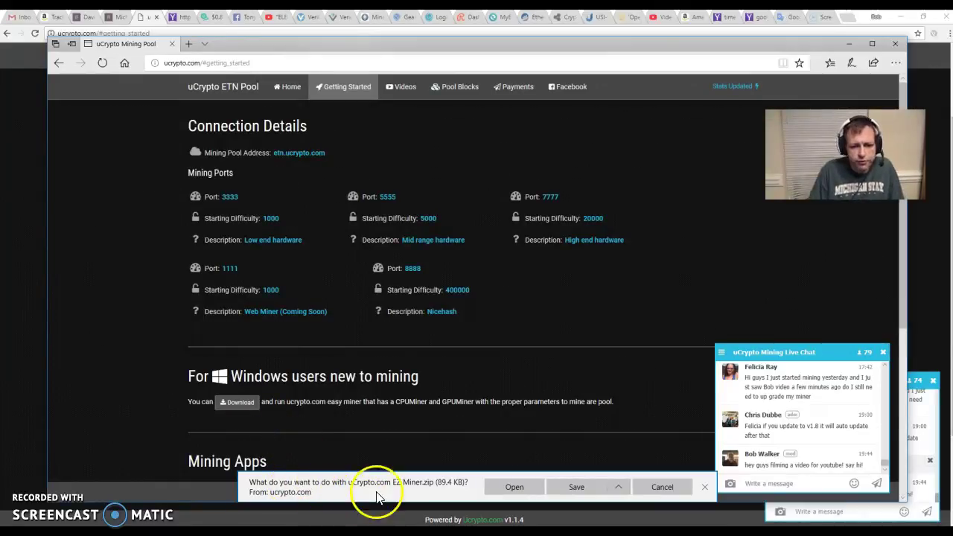
# Step: Choose Save as and target the Desktop's uCrypto.com EZ Miner folder
pyautogui.click(619, 488)
pyautogui.click(594, 470)
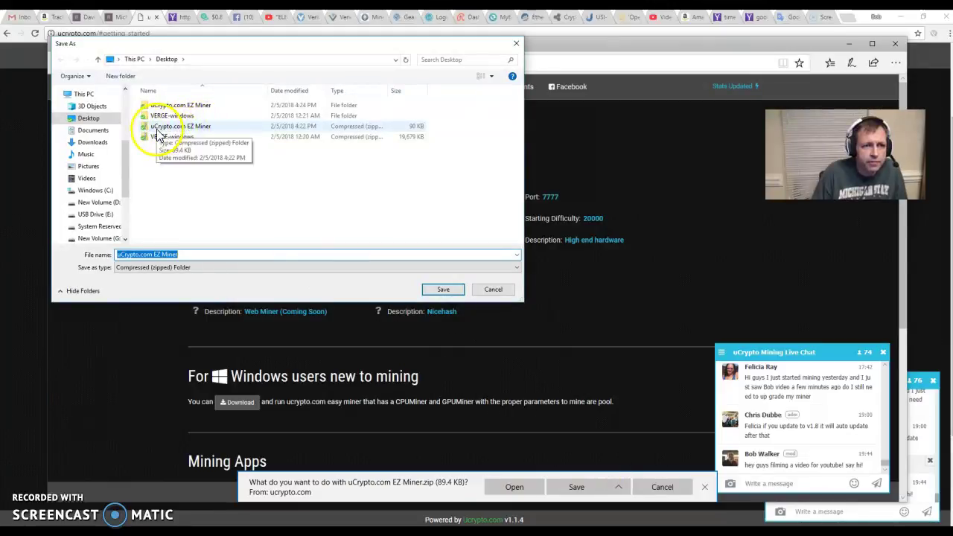
pyautogui.click(94, 119)
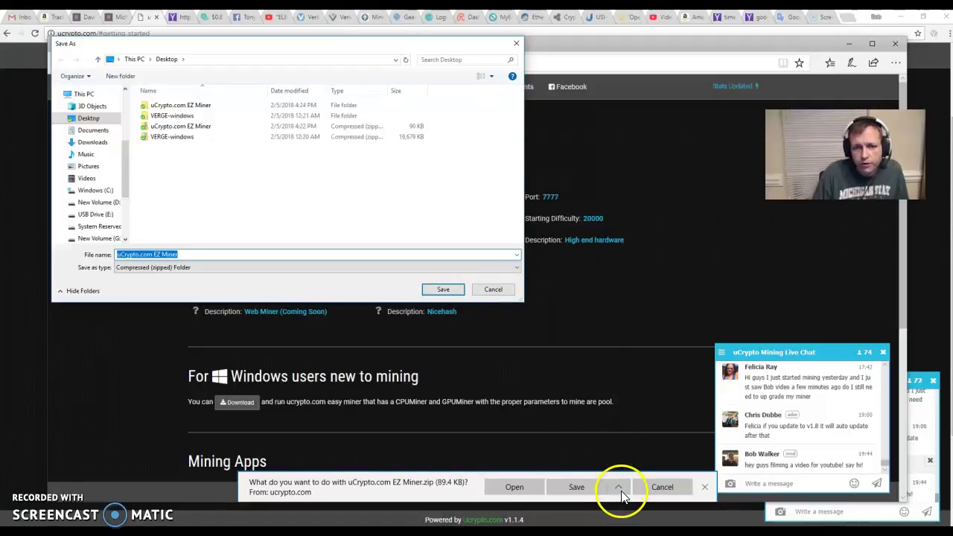
pyautogui.click(443, 290)
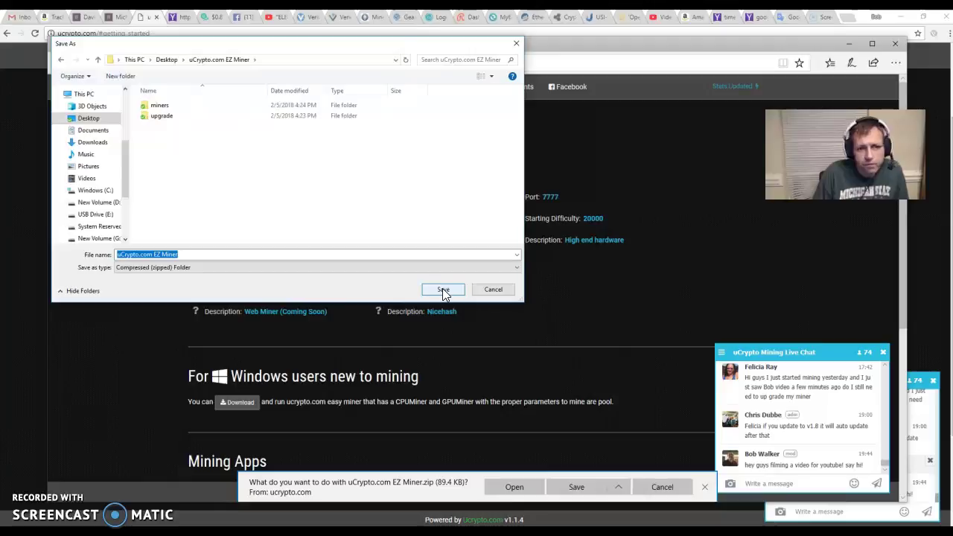
# Step: Save the zip there and right-click it in File Explorer
pyautogui.click(449, 294)
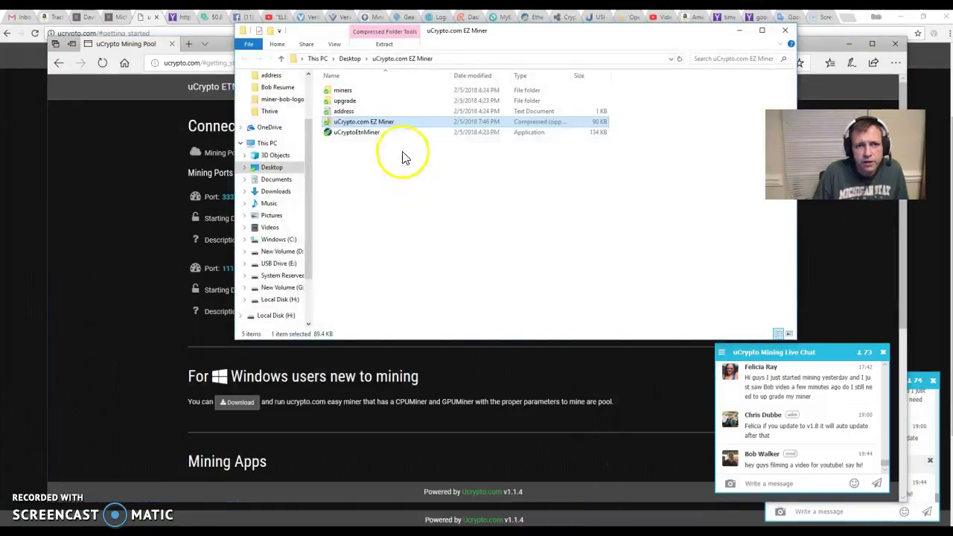
pyautogui.rightClick(365, 128)
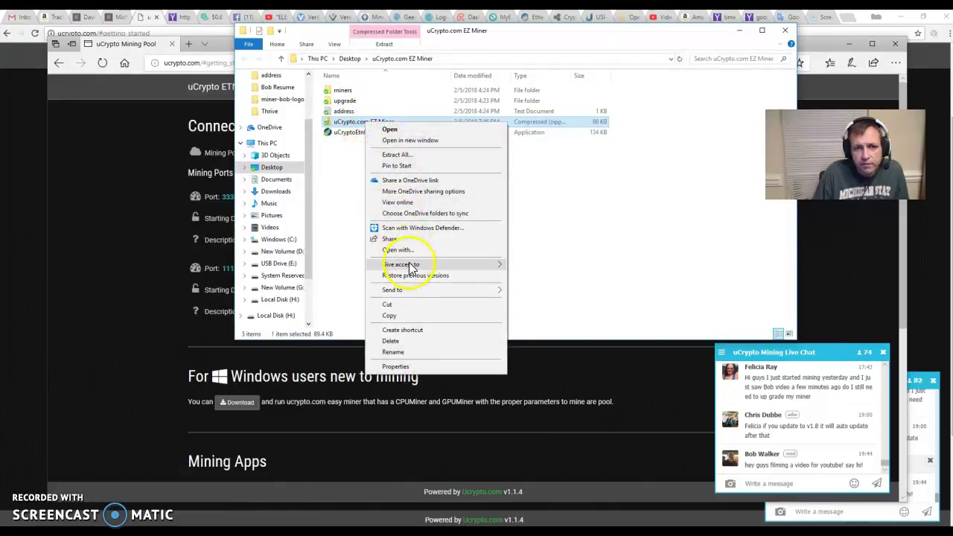
# Step: Extract the EZ Miner zip into the suggested uCrypto.com EZ Miner folder
pyautogui.click(392, 155)
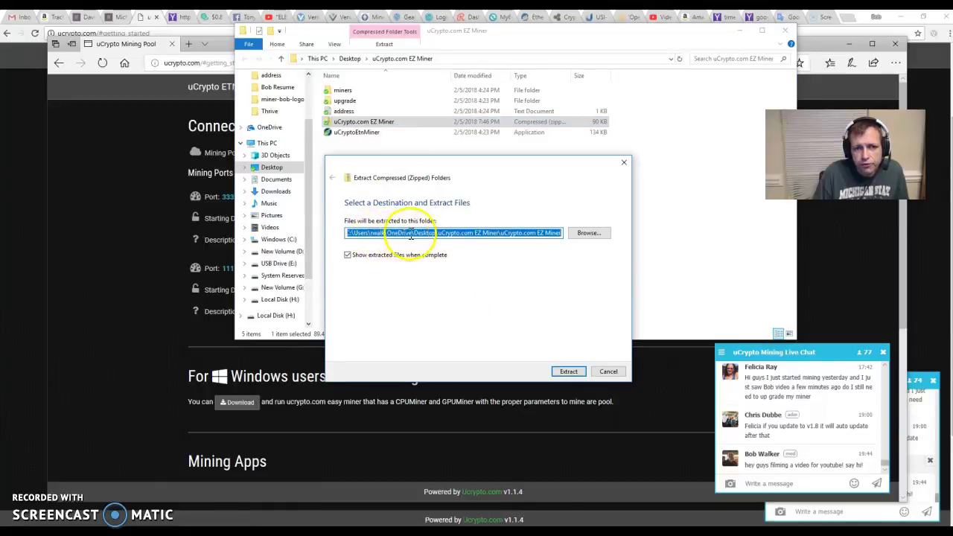
pyautogui.click(577, 375)
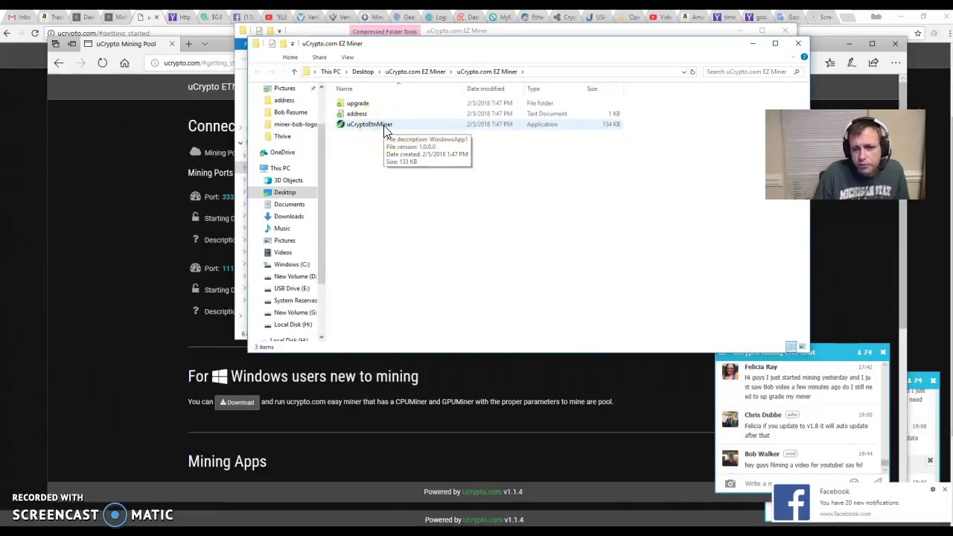
# Step: Launch uCryptoEtnMiner, bypassing SmartScreen with More info and Run anyway
pyautogui.doubleClick(385, 128)
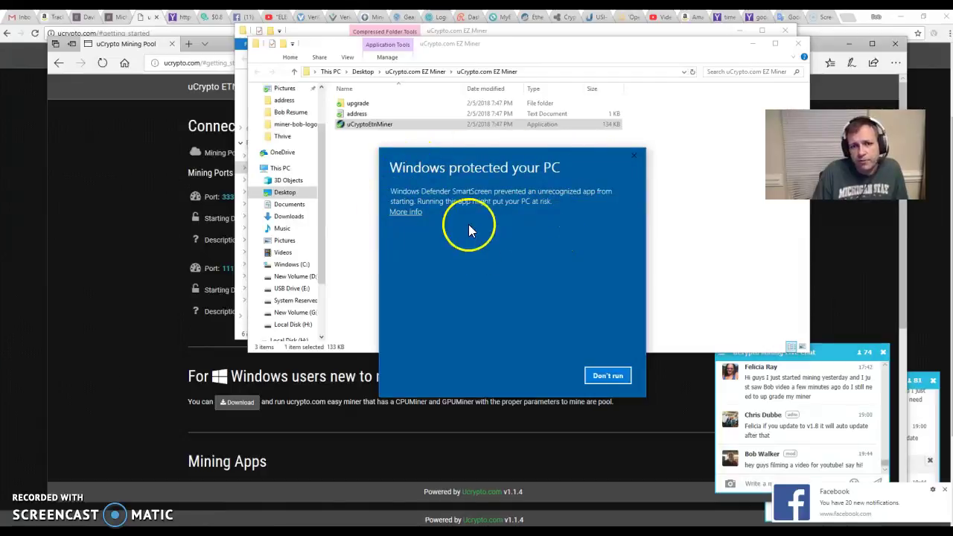
pyautogui.click(415, 214)
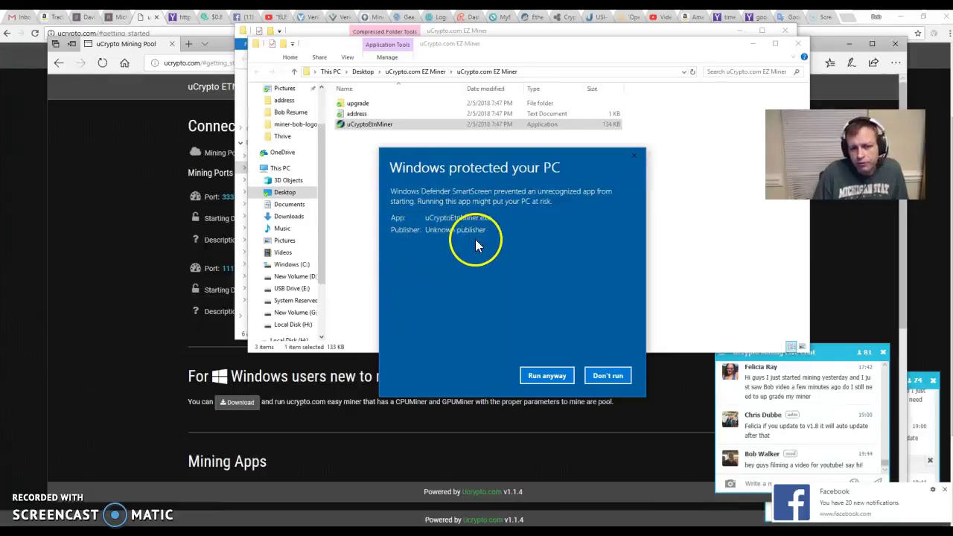
pyautogui.click(549, 377)
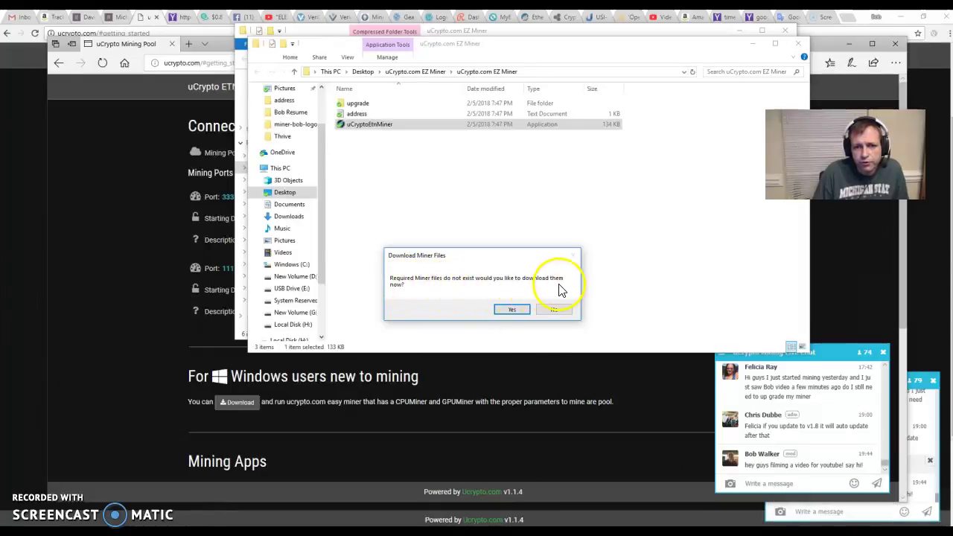
# Step: Accept the miner files download and centre the Easy ETN Miner window
pyautogui.click(512, 312)
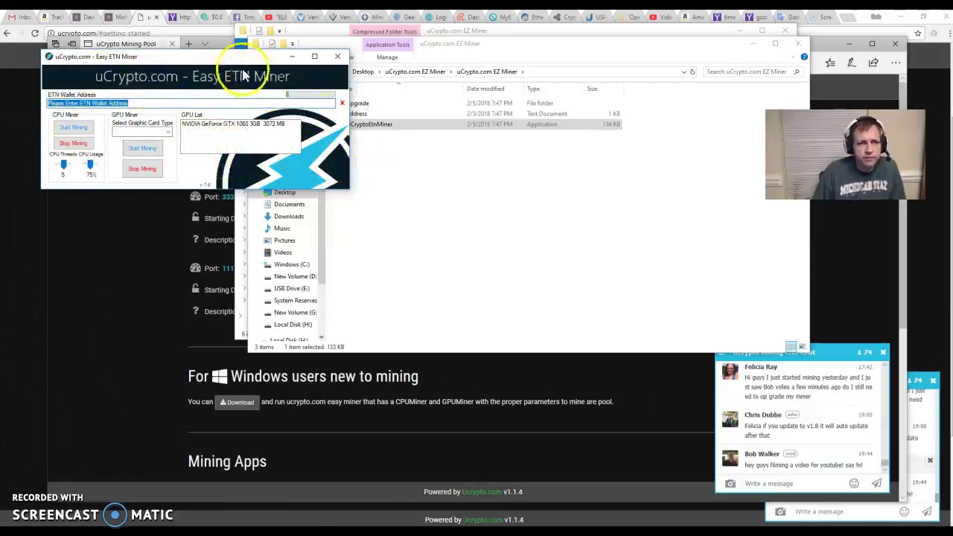
pyautogui.moveTo(228, 61); pyautogui.dragTo(494, 177)
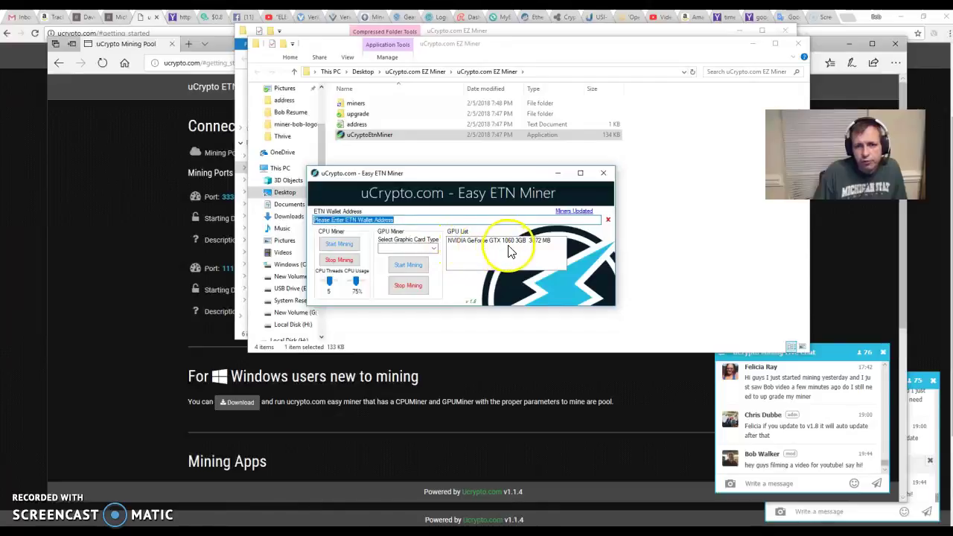
# Step: Choose Nvidia (All) as the graphics card type and drag CPU usage down to 73%
pyautogui.click(437, 251)
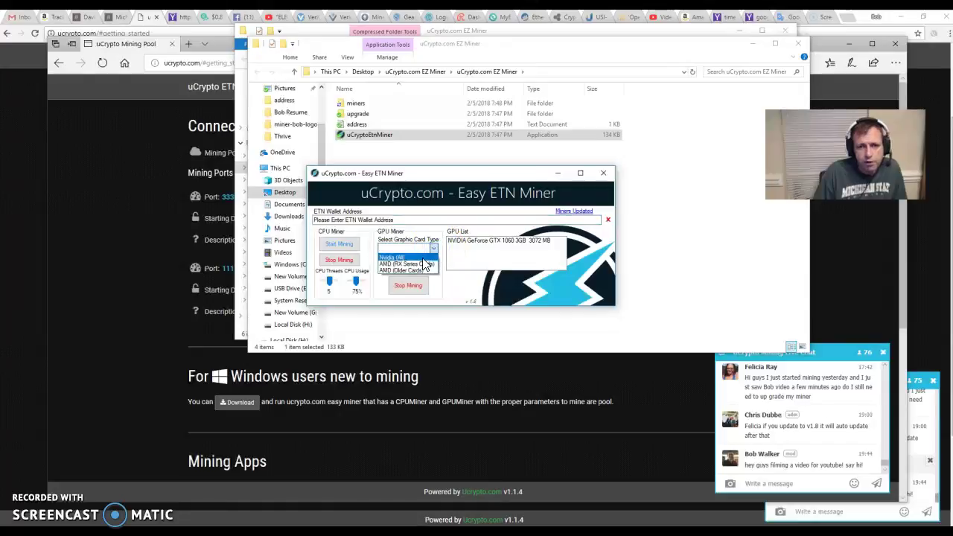
pyautogui.click(424, 259)
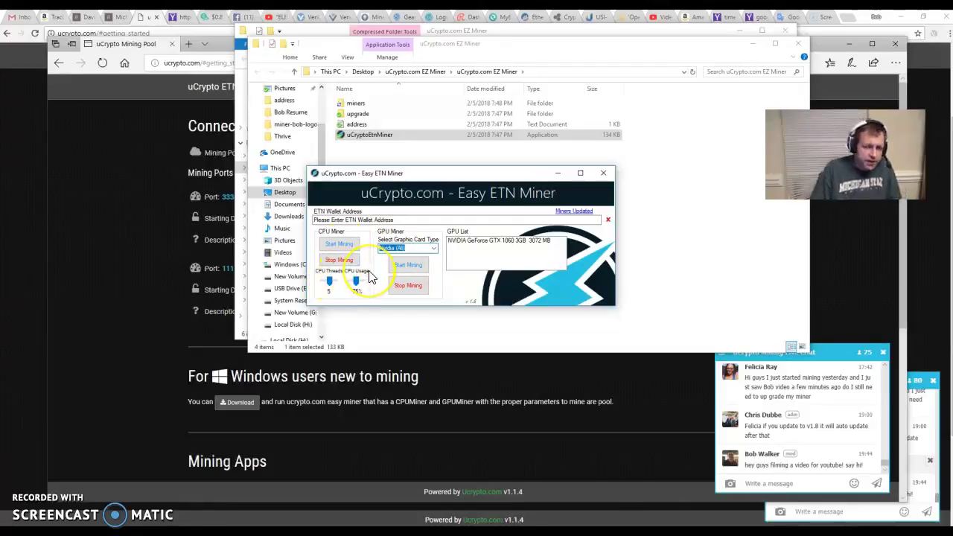
pyautogui.click(330, 282)
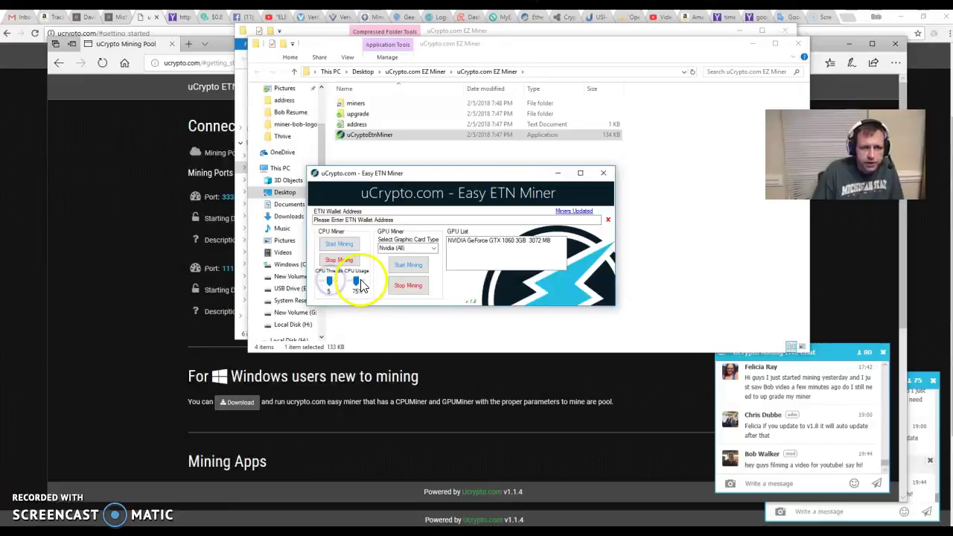
pyautogui.click(355, 284)
pyautogui.moveTo(355, 284); pyautogui.dragTo(356, 281)
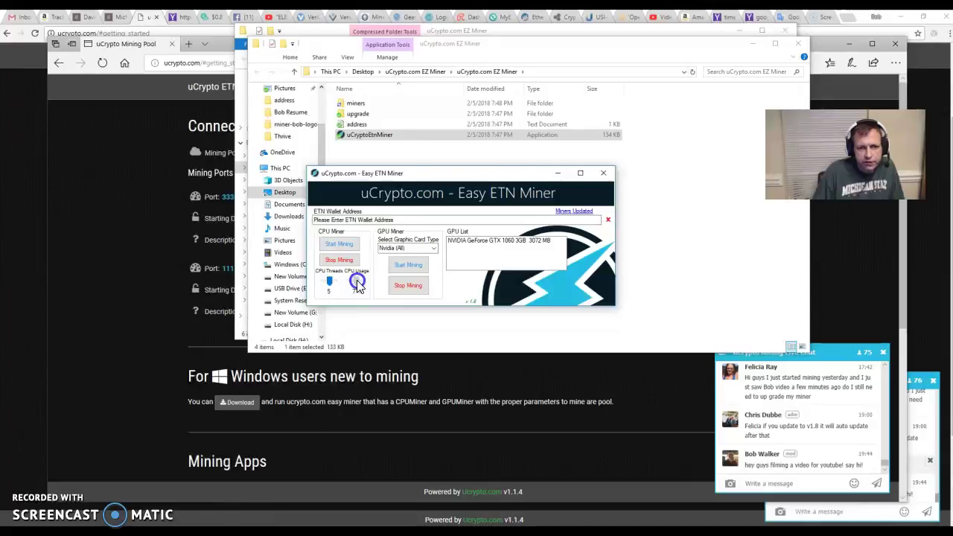
pyautogui.moveTo(355, 288); pyautogui.dragTo(356, 285)
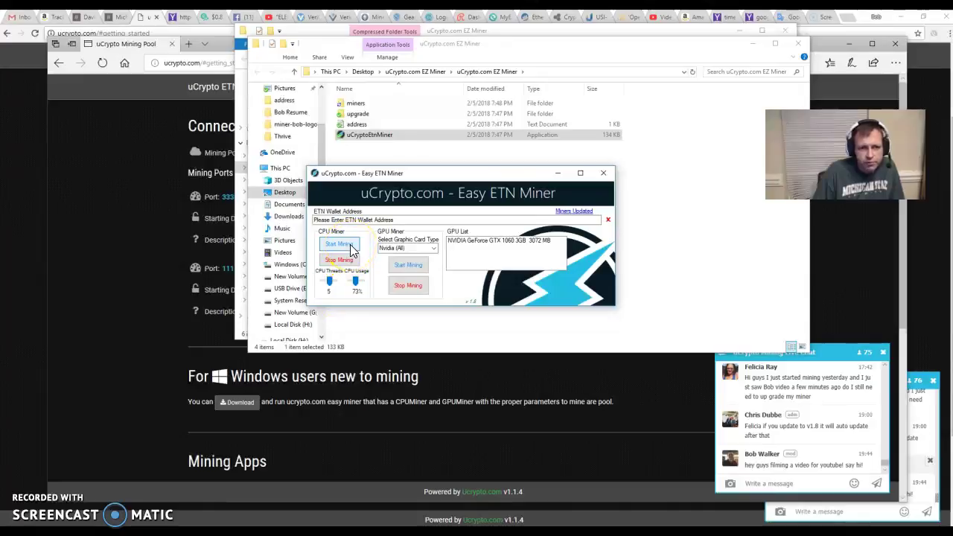
# Step: Start CPU mining, close the failing xmrig console, and stop mining
pyautogui.click(353, 251)
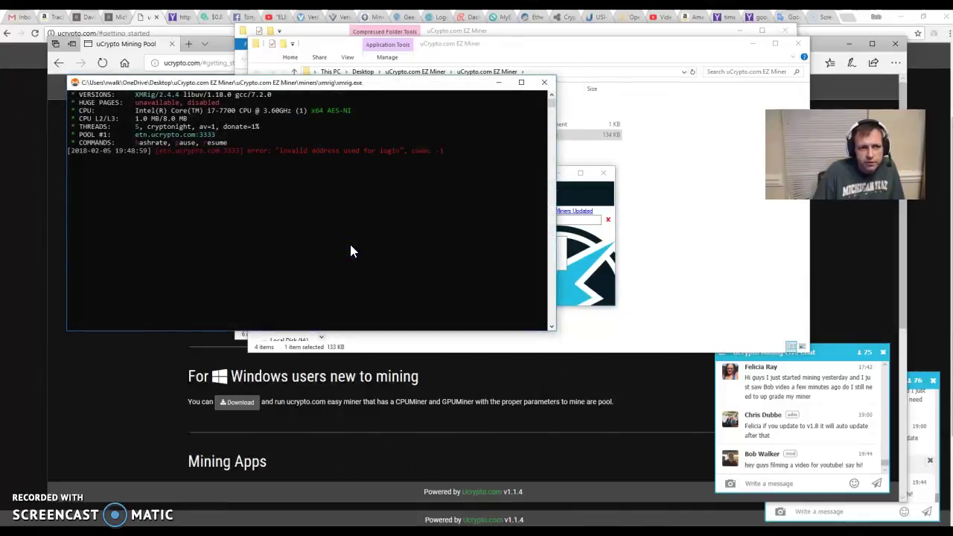
pyautogui.click(350, 236)
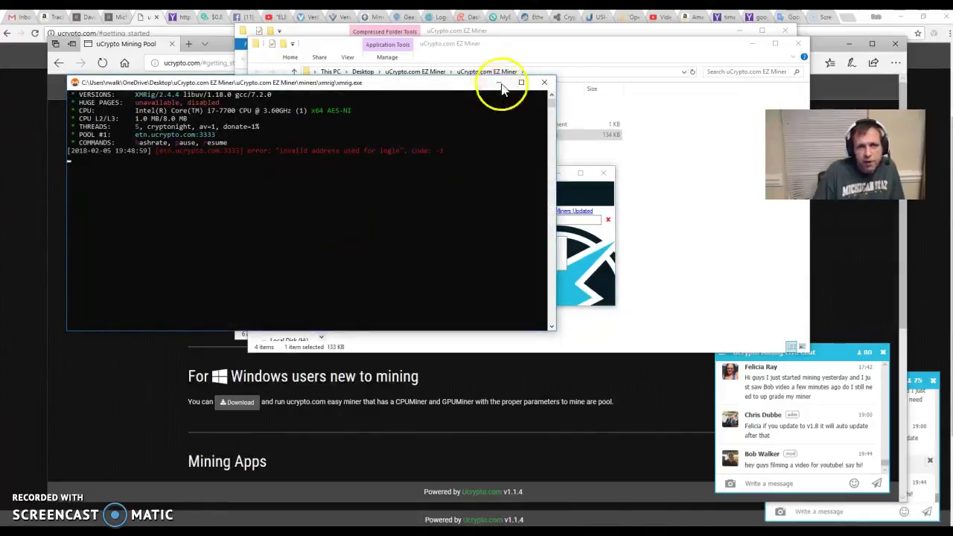
pyautogui.click(544, 84)
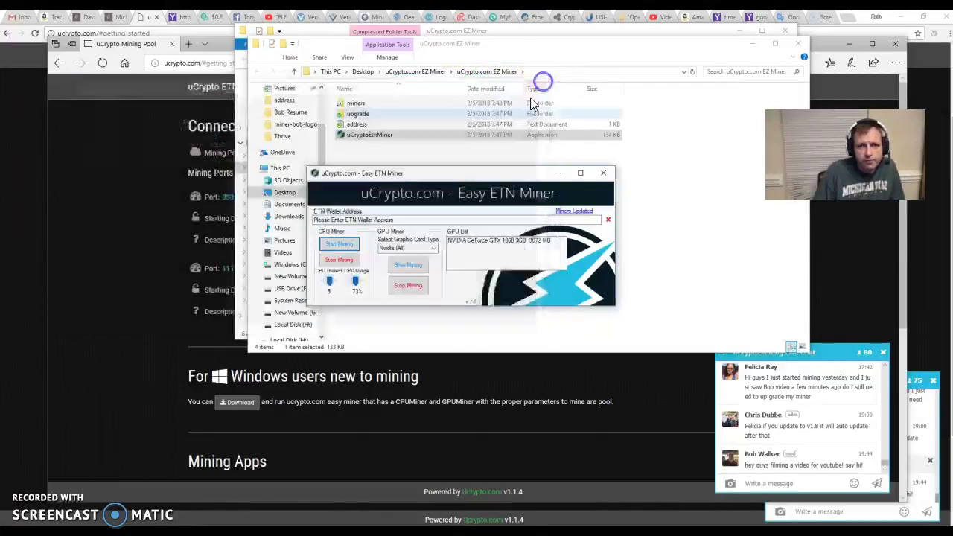
pyautogui.click(341, 262)
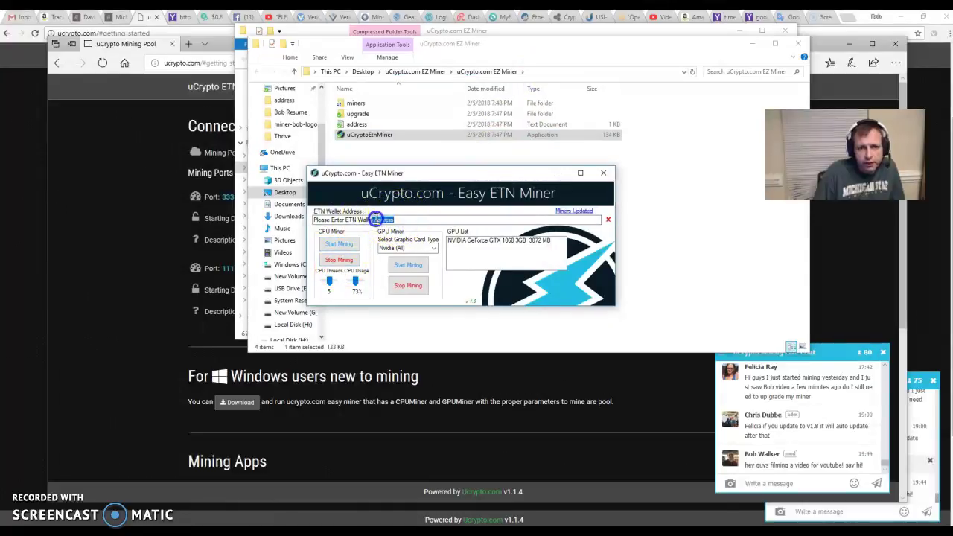
# Step: Select the empty wallet address placeholder text and try starting GPU mining
pyautogui.moveTo(399, 220); pyautogui.dragTo(309, 217)
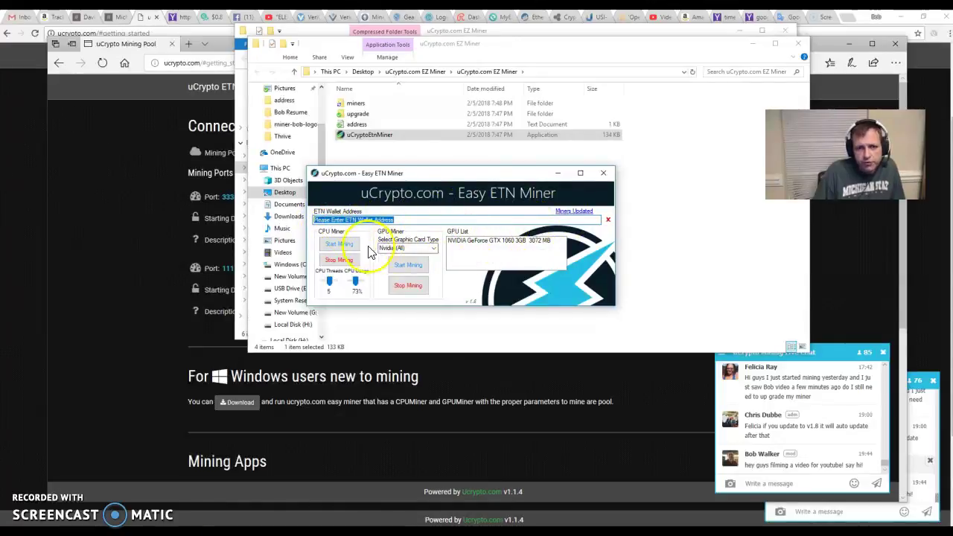
pyautogui.click(386, 219)
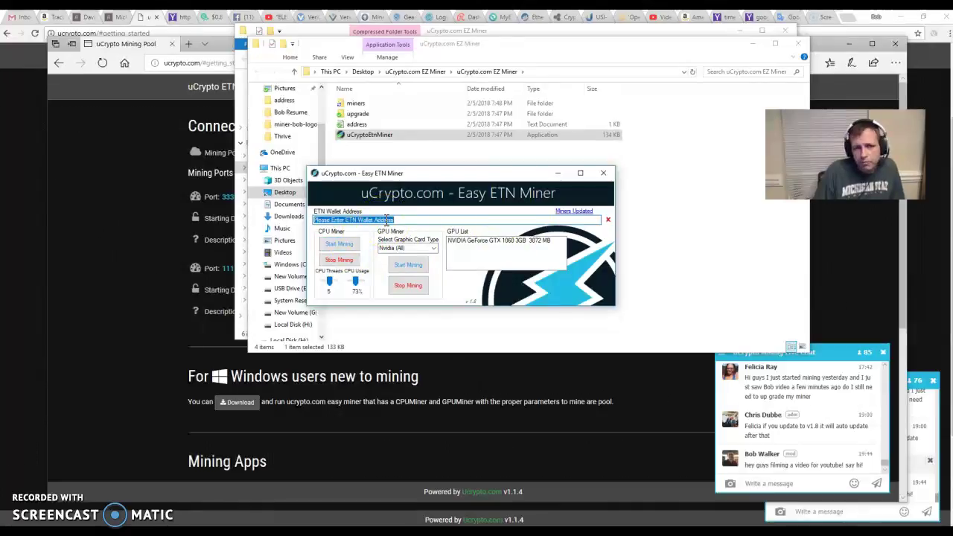
pyautogui.click(388, 264)
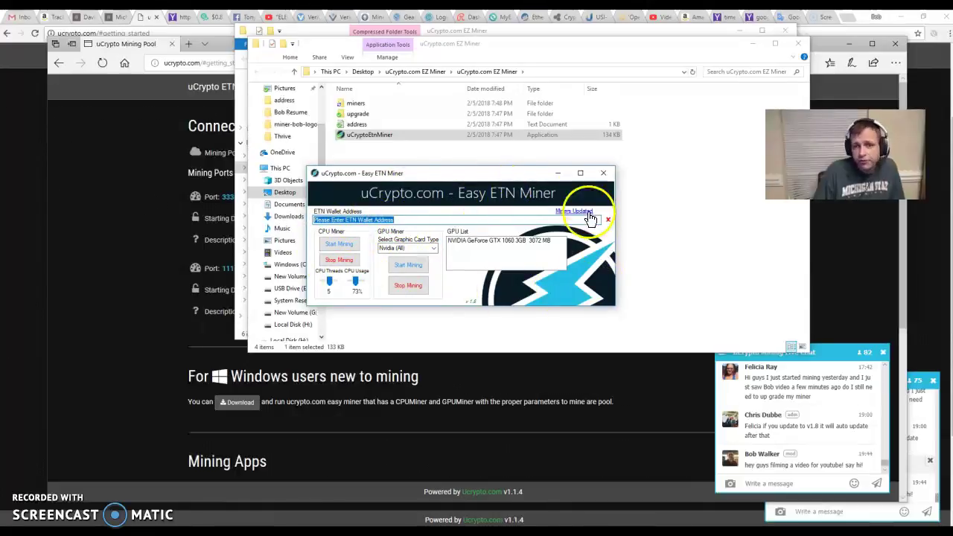
pyautogui.click(433, 211)
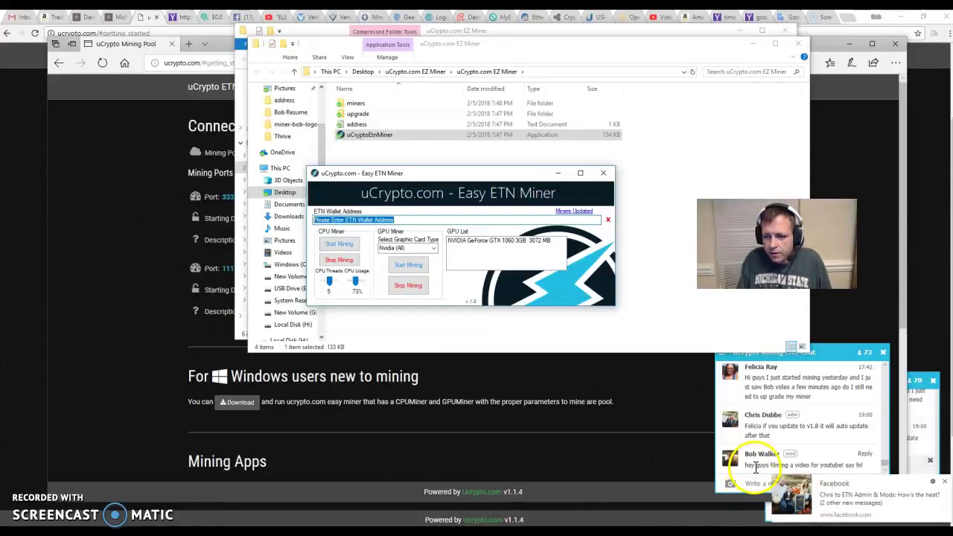
pyautogui.click(944, 484)
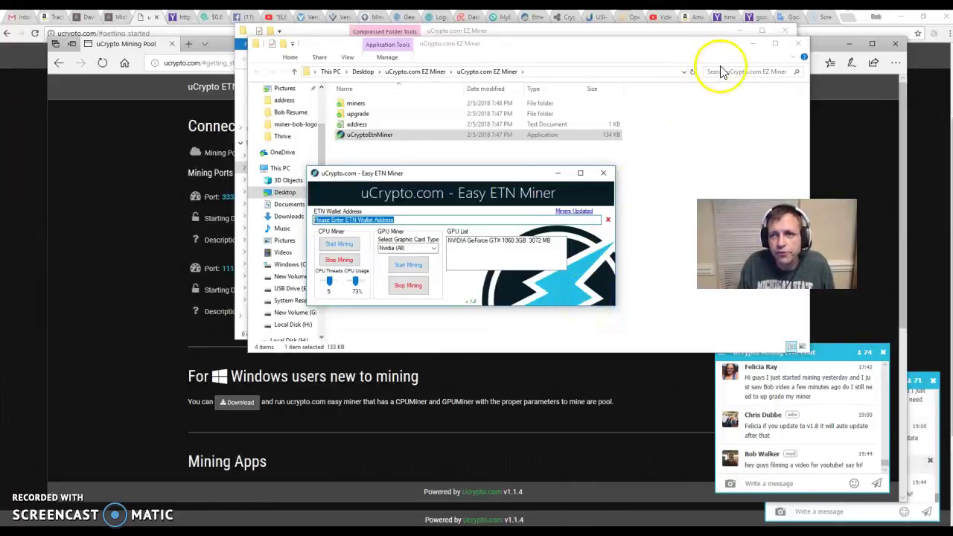
pyautogui.click(750, 44)
# Step: Minimize the folder and miner windows to view the pool home stats: 123 miners, 2% fee
pyautogui.click(737, 30)
pyautogui.click(557, 174)
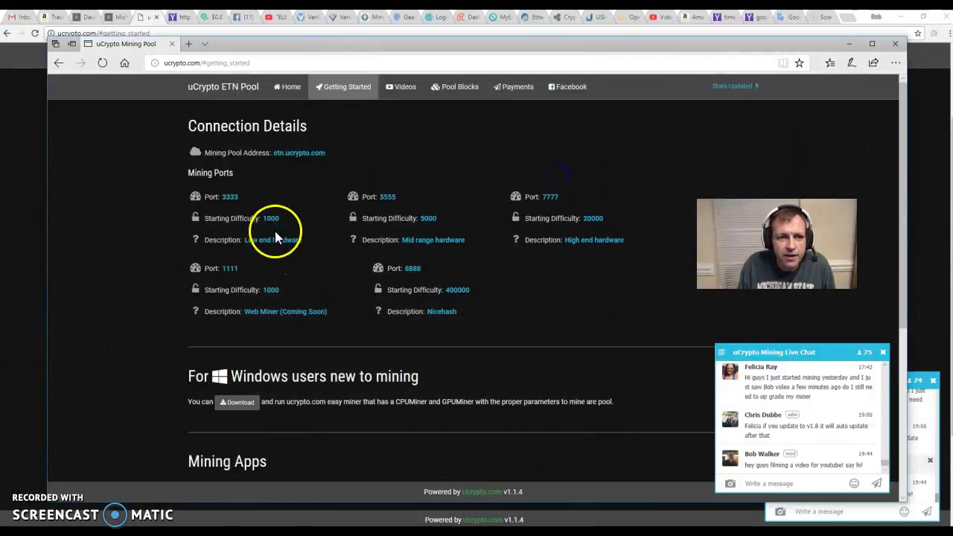
pyautogui.click(285, 86)
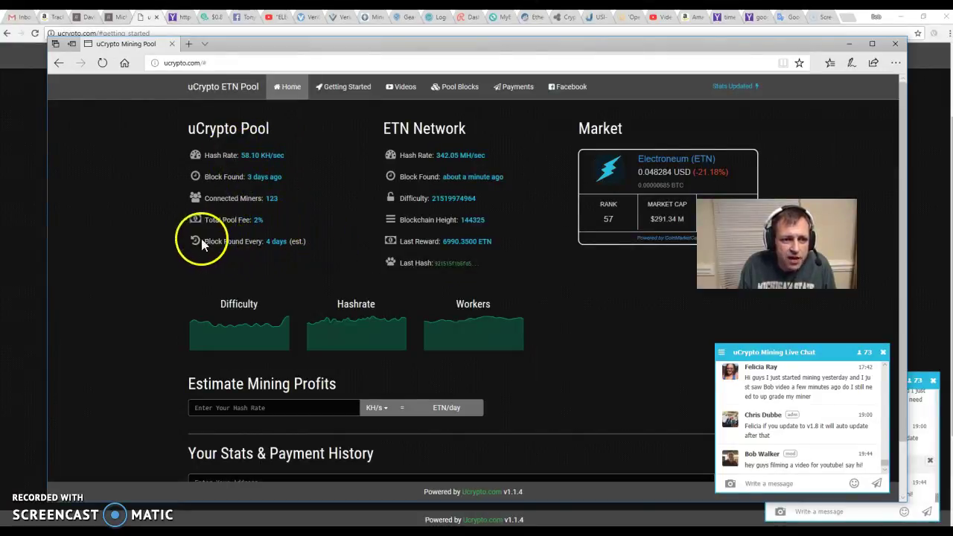
pyautogui.scroll(-1, 327, 244)
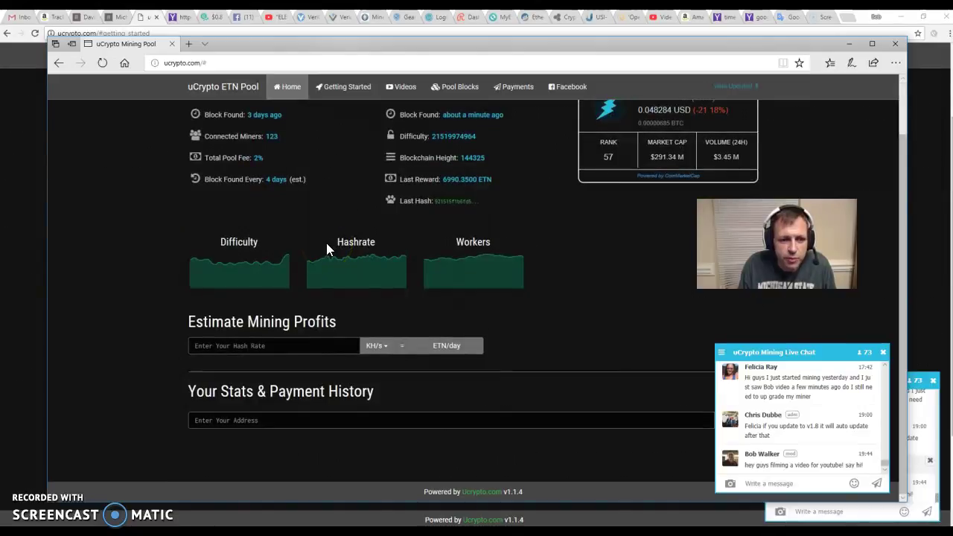
pyautogui.scroll(1, 326, 243)
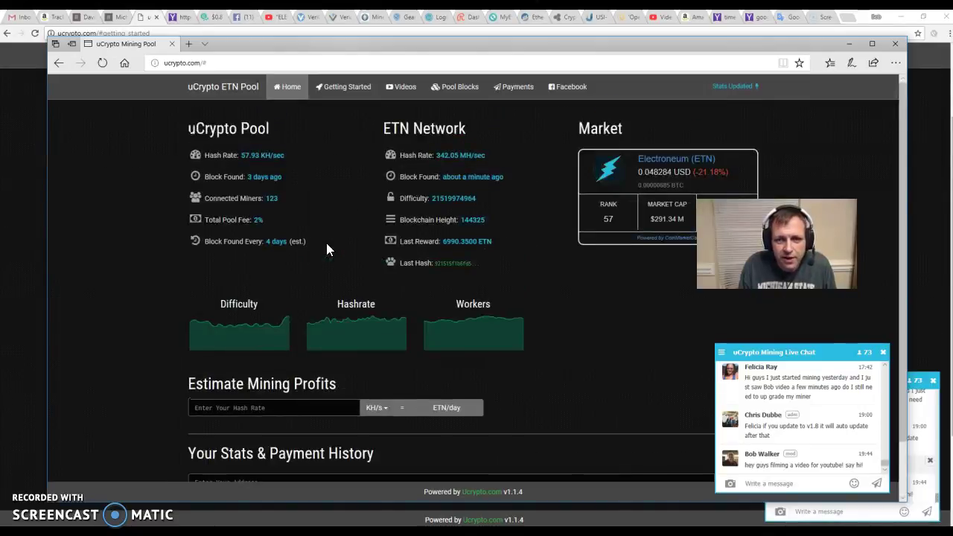